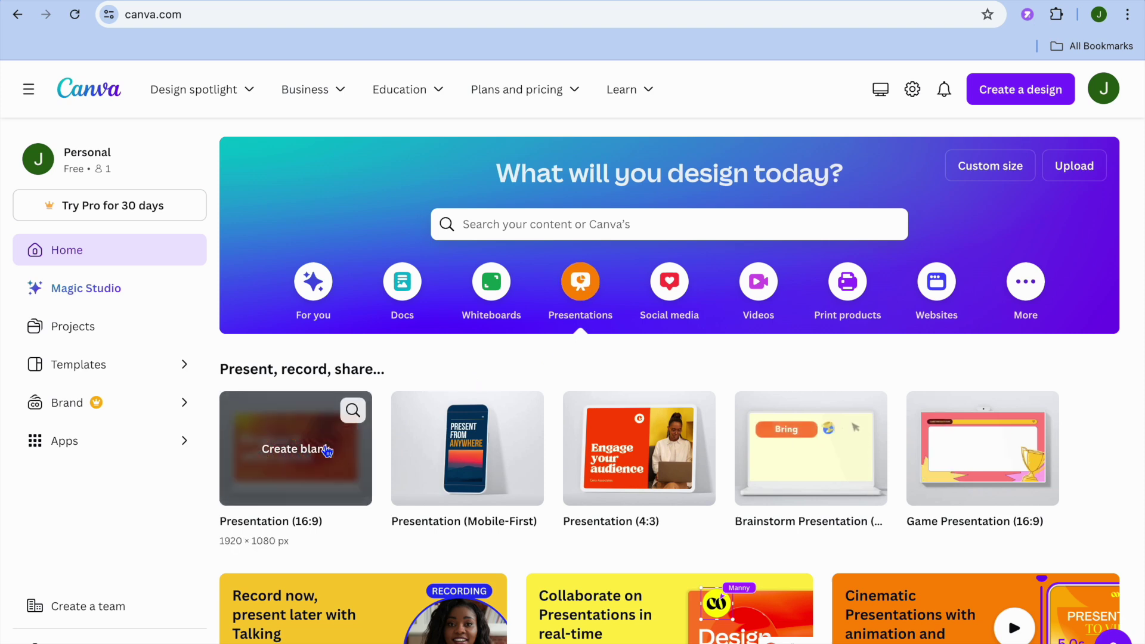
# Step: Create a blank 16:9 presentation and apply all 13 pages of the green minimalist professional Business Proposal template
pyautogui.moveTo(499, 473)
pyautogui.click(330, 482)
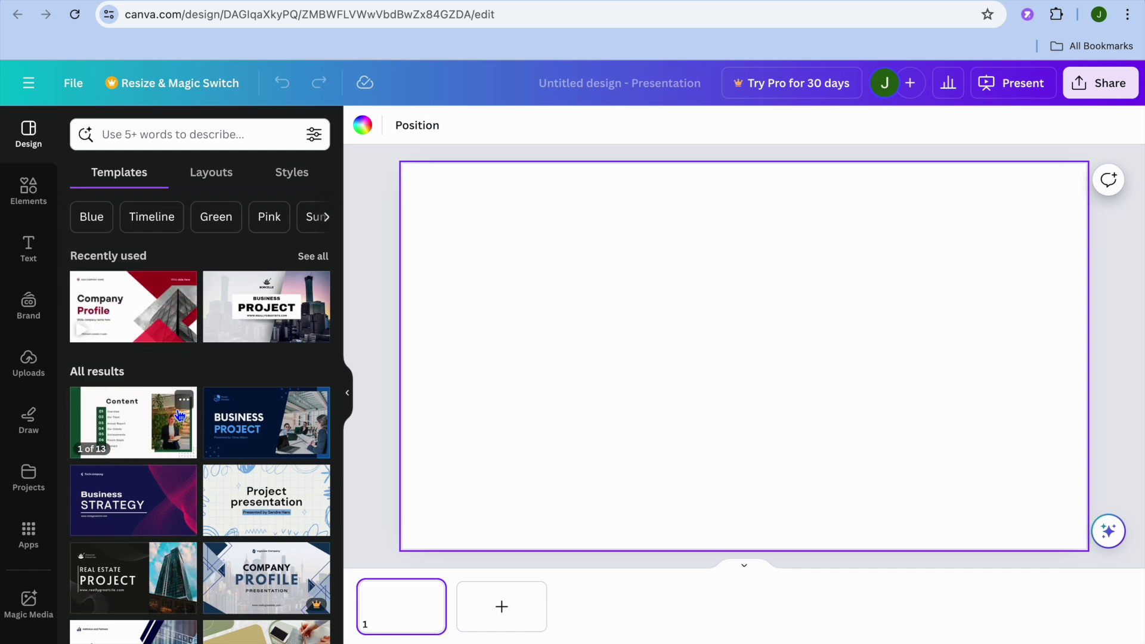
pyautogui.click(153, 431)
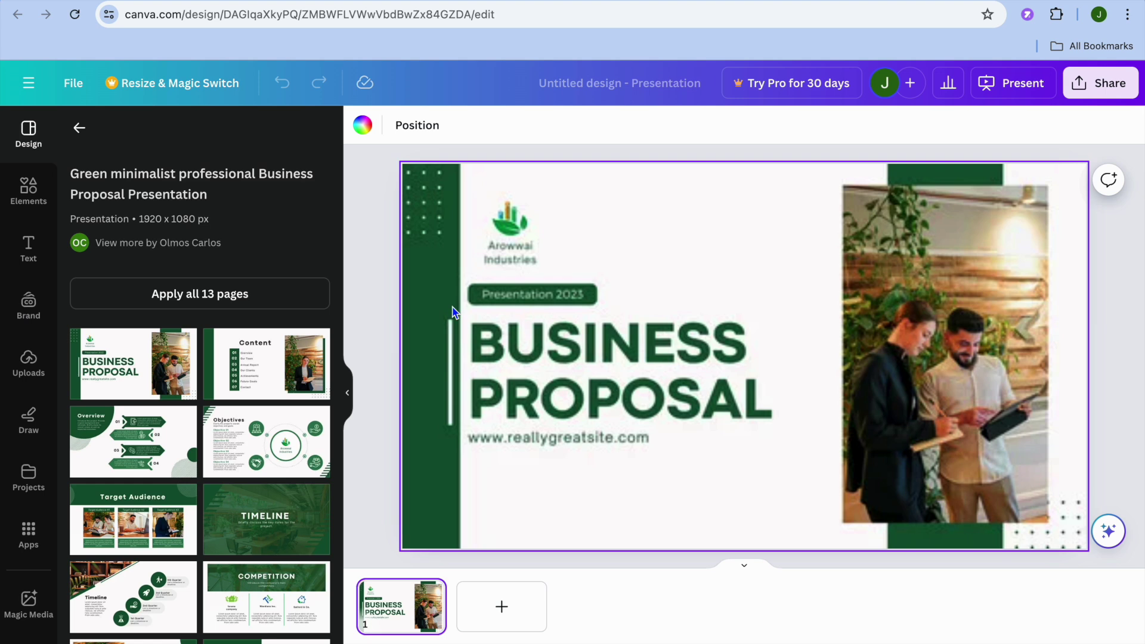
pyautogui.click(696, 376)
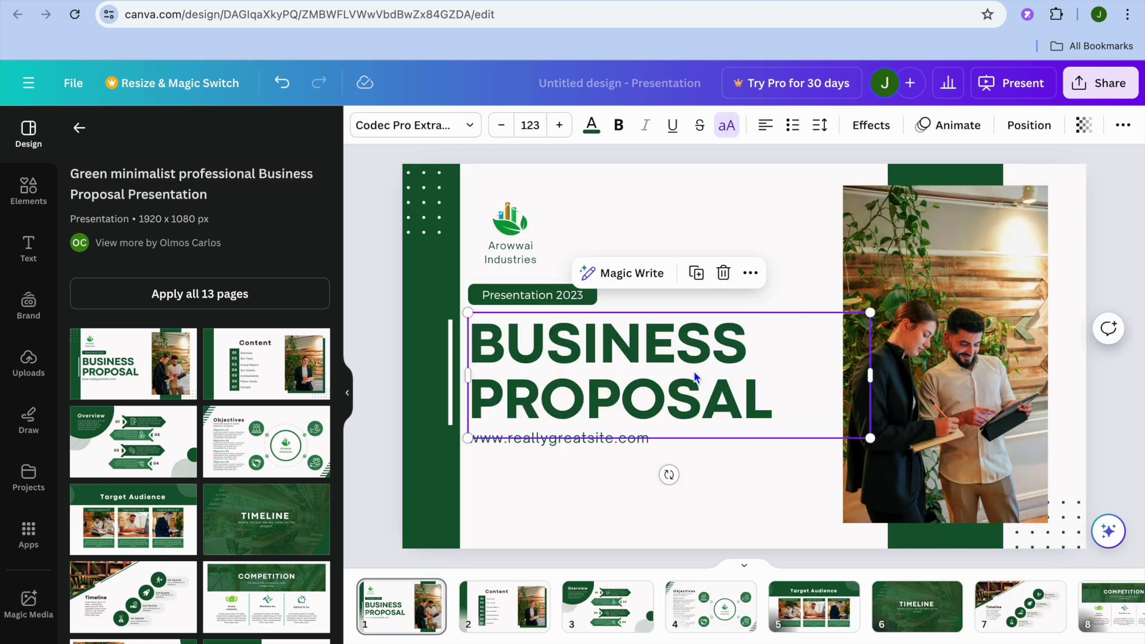
pyautogui.click(964, 262)
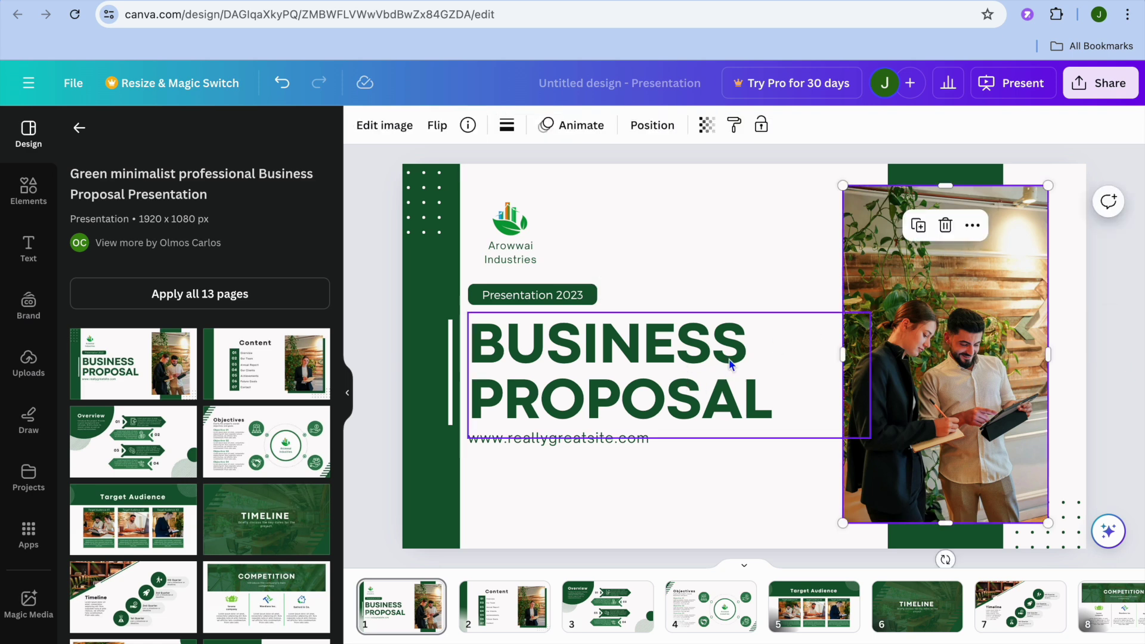
pyautogui.click(709, 373)
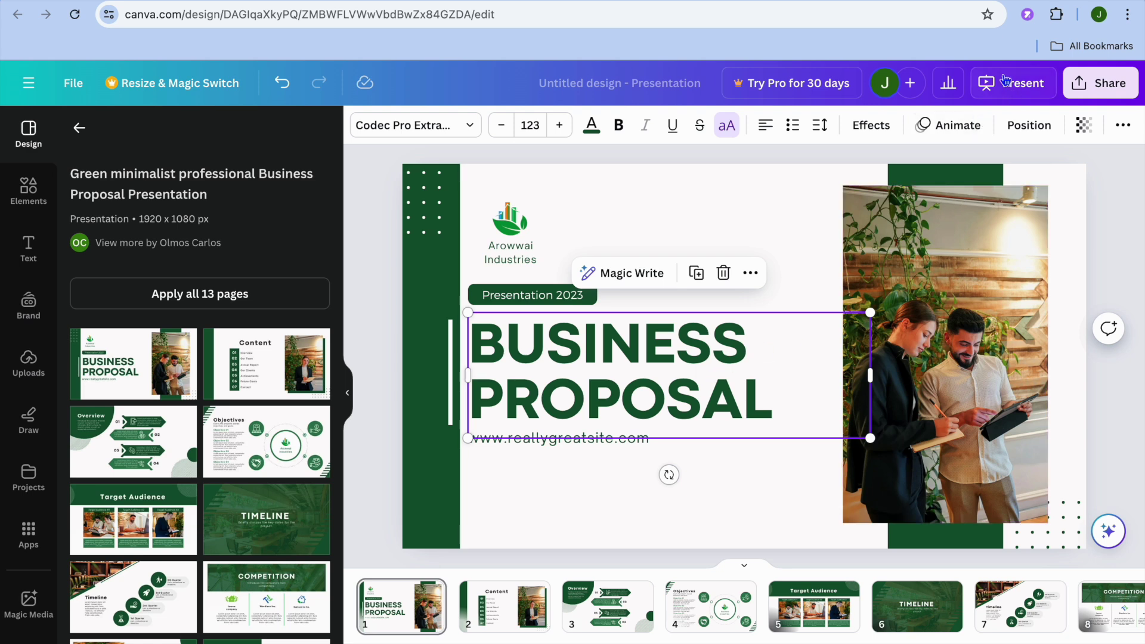
# Step: Open the Present and record studio and start recording with no camera and the default MacBook Air microphone
pyautogui.click(1025, 83)
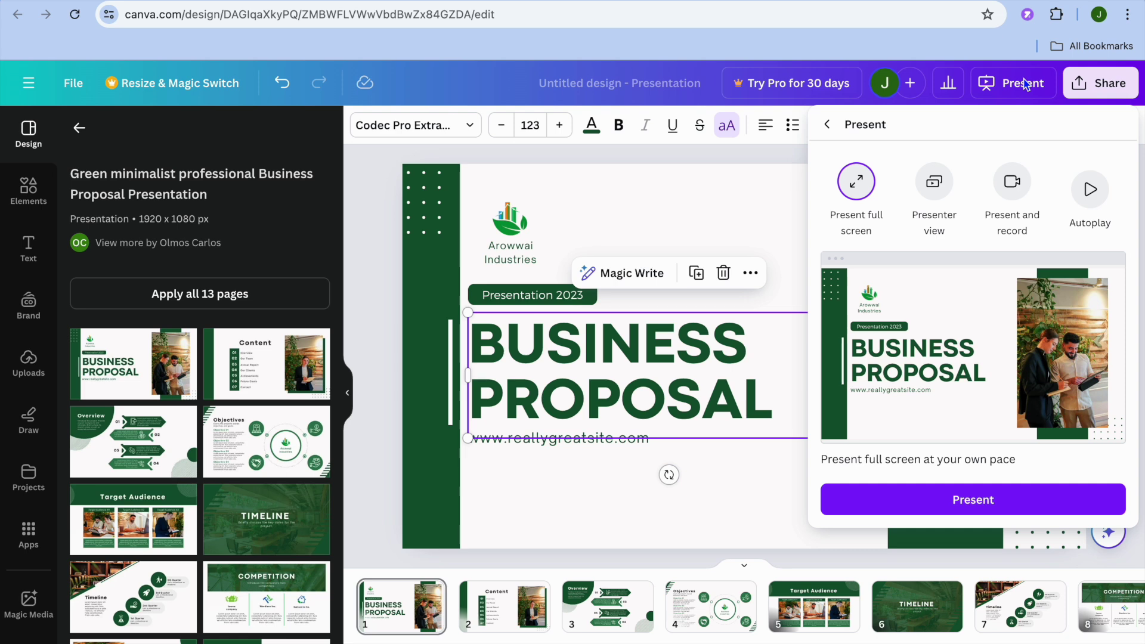
pyautogui.click(1013, 197)
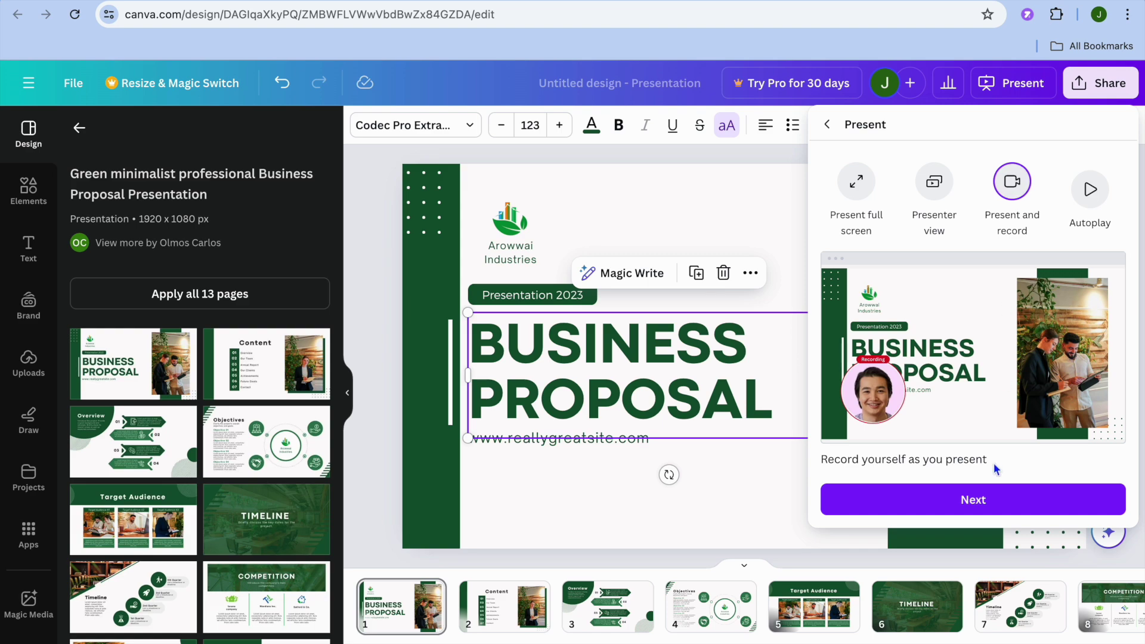
pyautogui.click(964, 503)
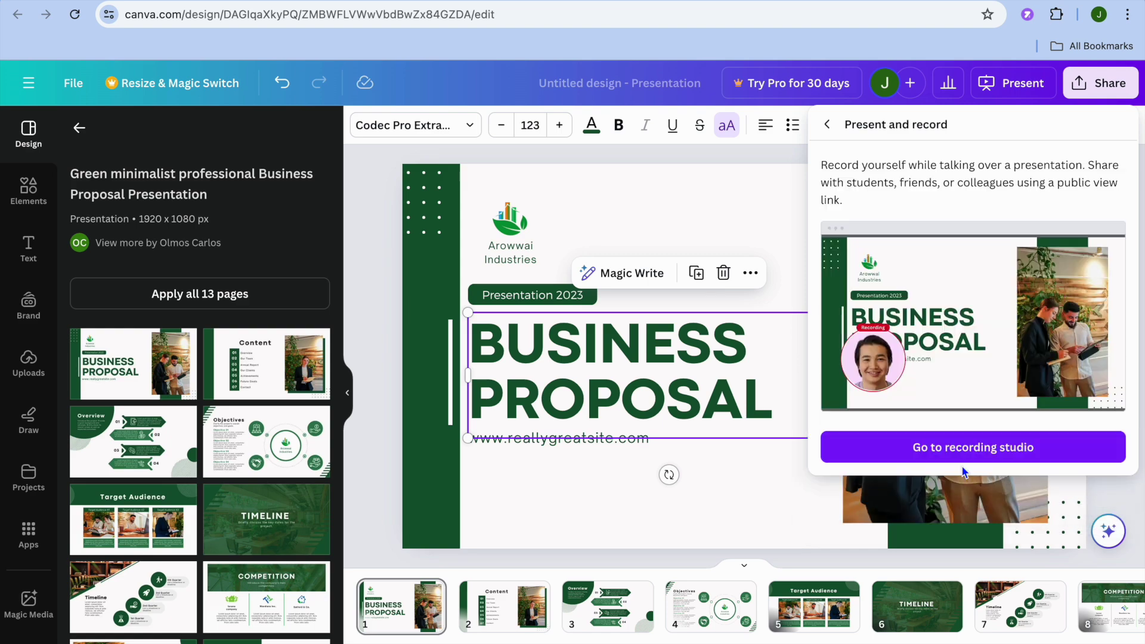
pyautogui.click(965, 454)
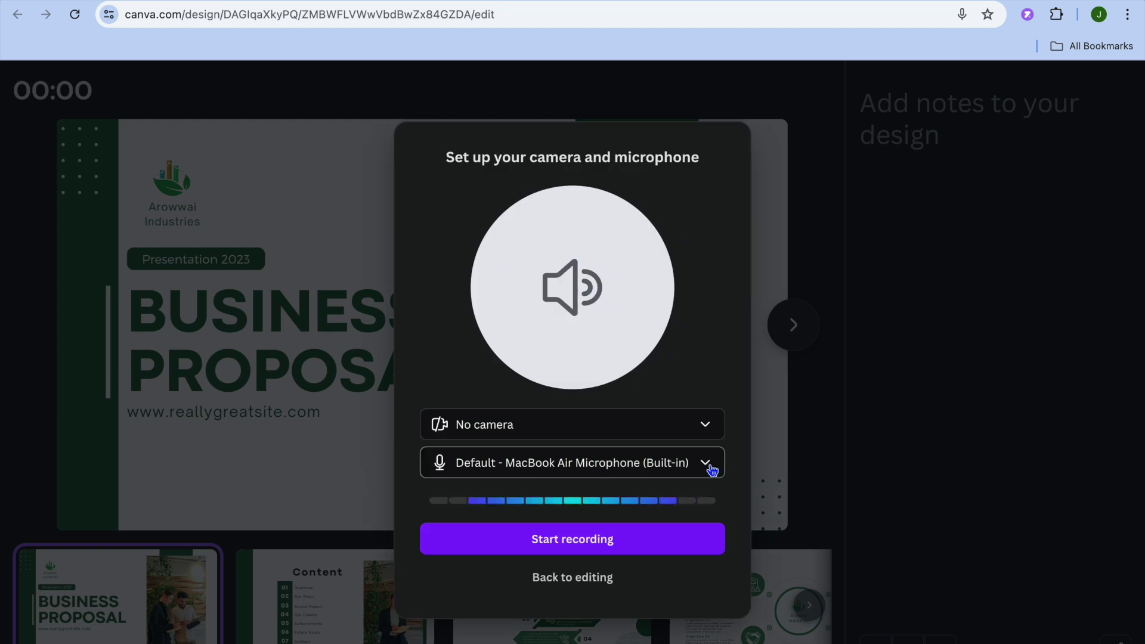
pyautogui.click(707, 471)
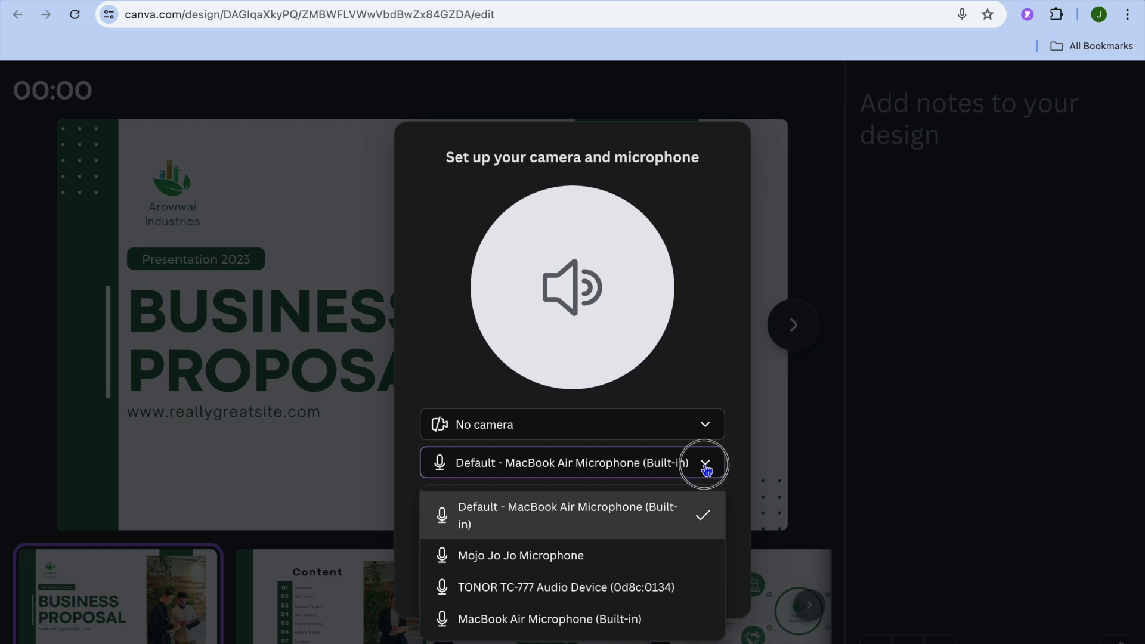
pyautogui.click(708, 471)
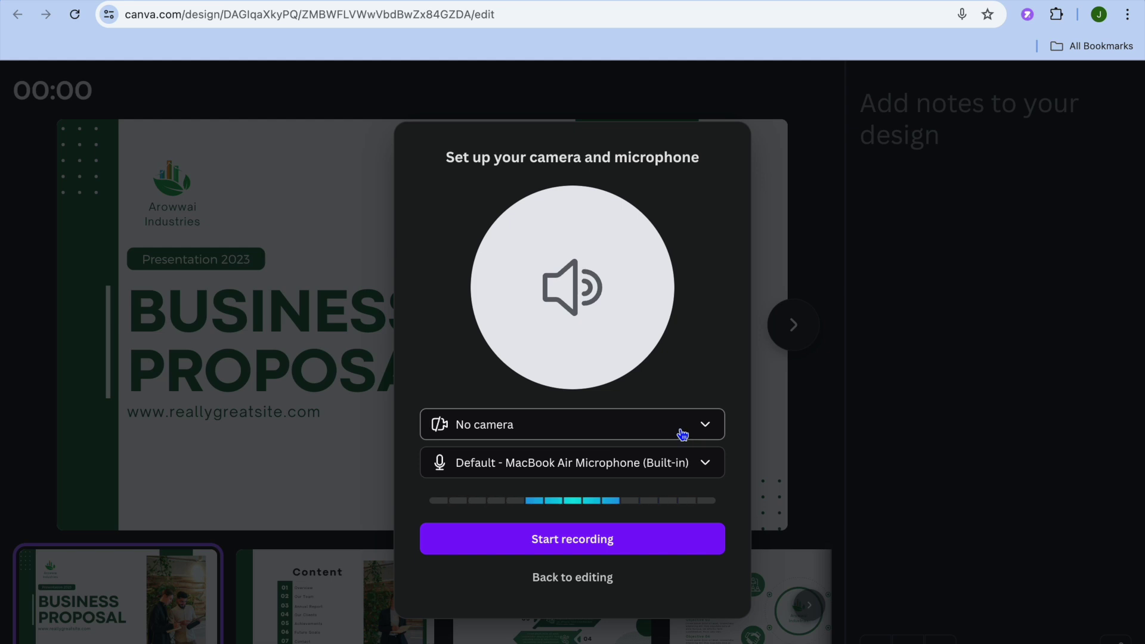
pyautogui.click(656, 551)
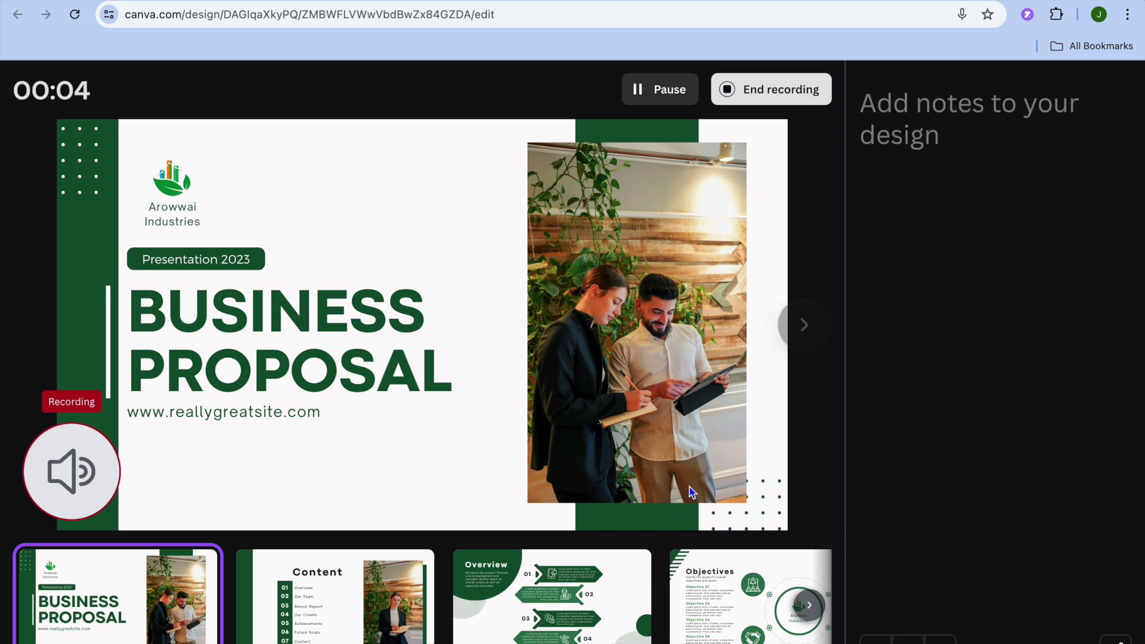
# Step: Advance the recorded presentation to the Target Audience slide, end the recording, and save and exit
pyautogui.click(792, 326)
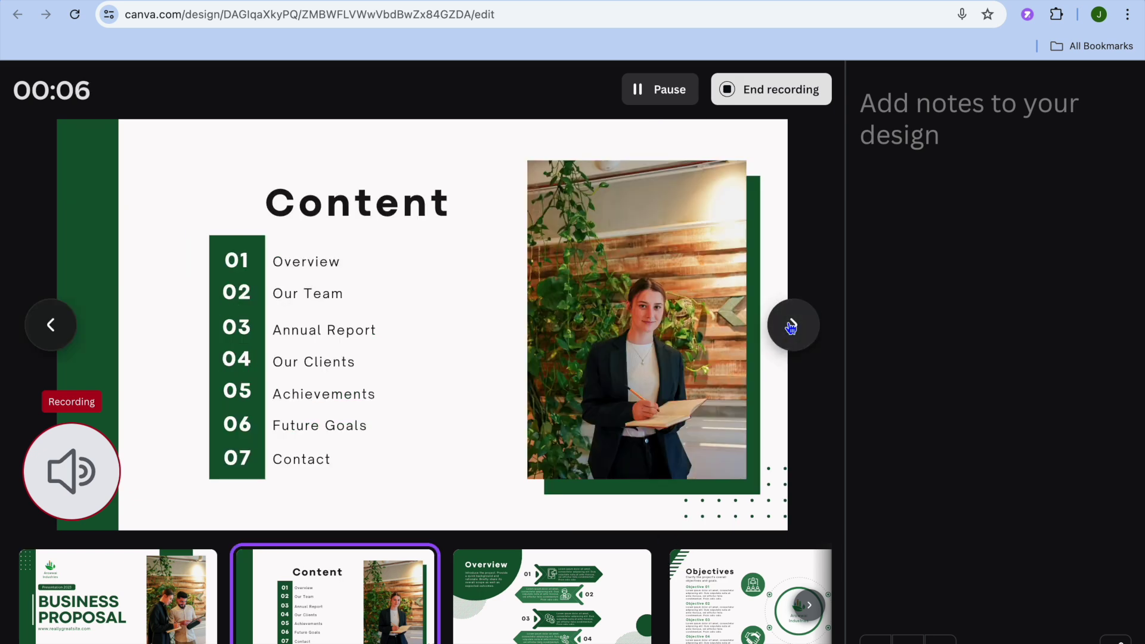
pyautogui.click(792, 326)
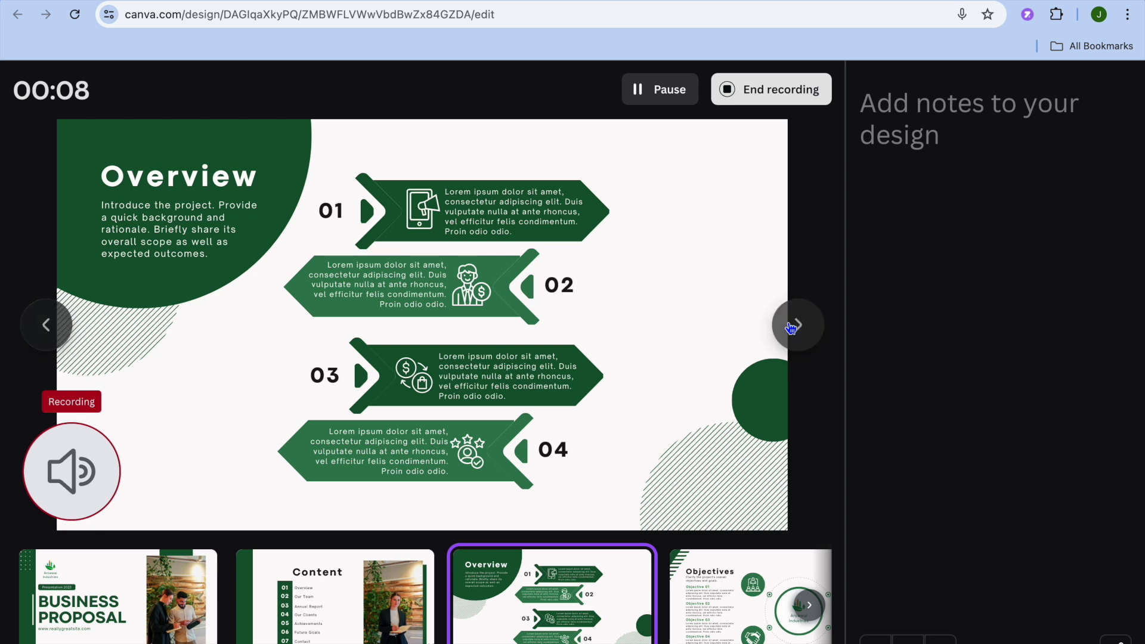
pyautogui.click(793, 327)
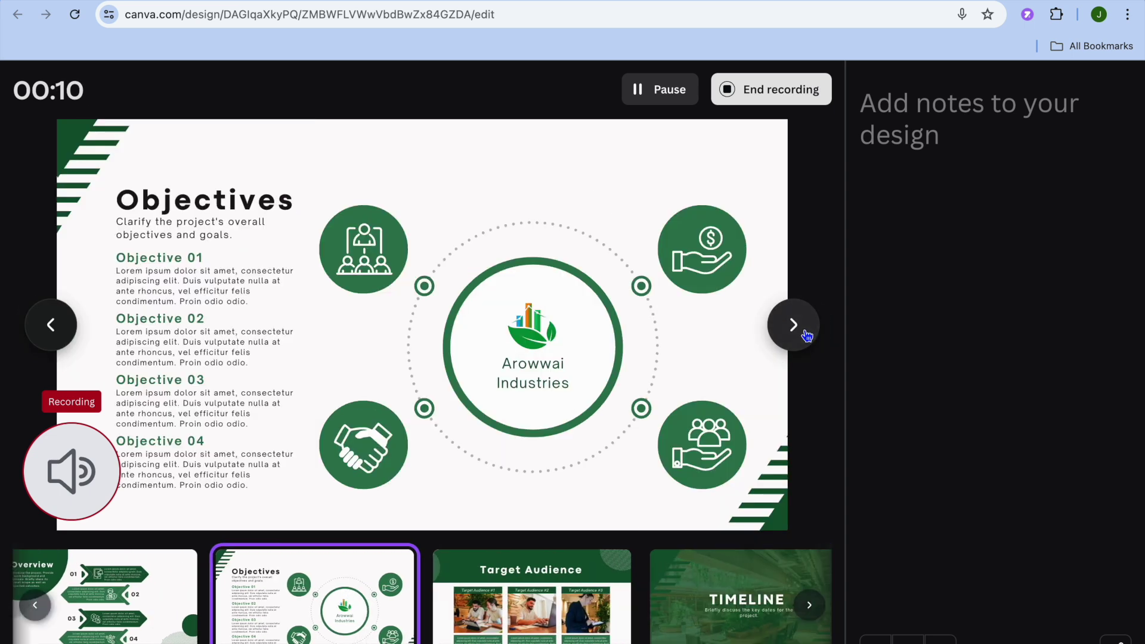
pyautogui.click(805, 333)
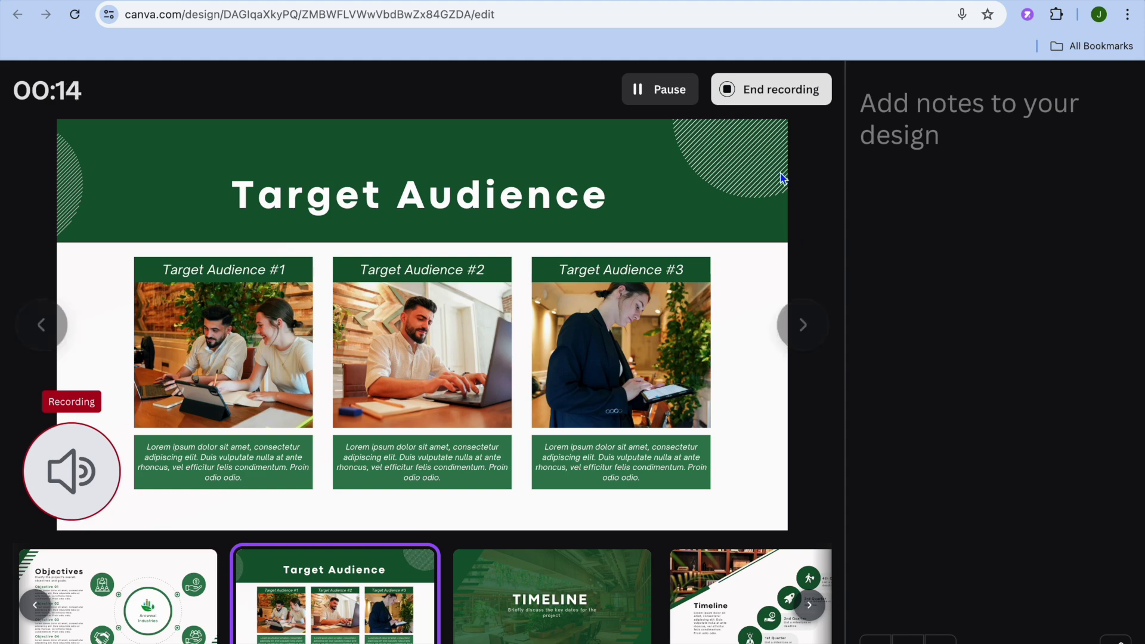
pyautogui.click(764, 93)
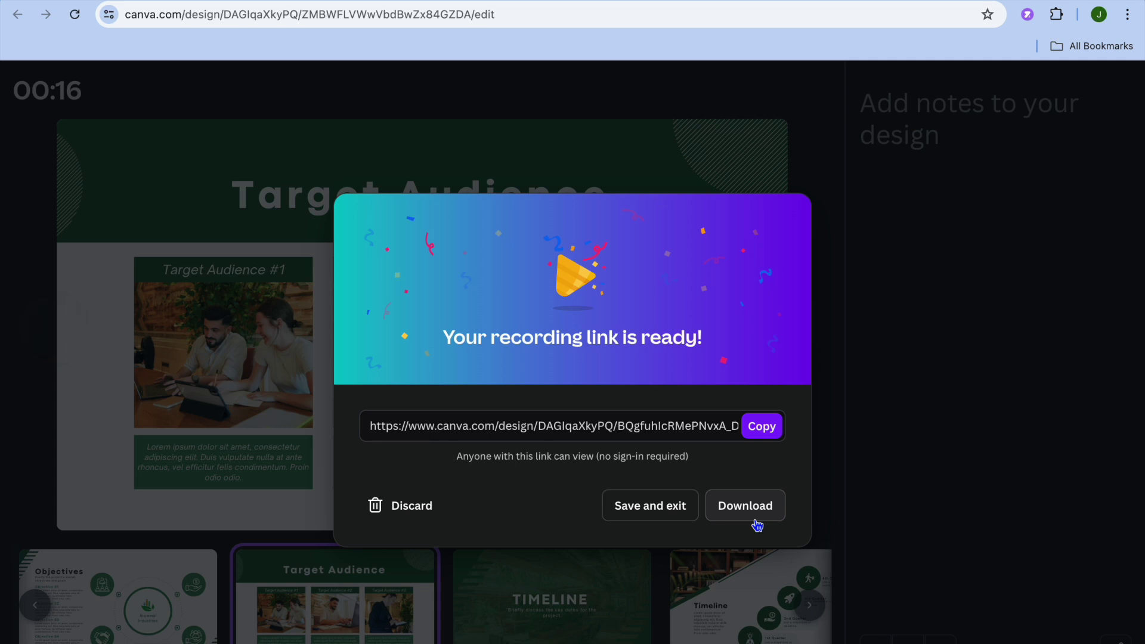
pyautogui.click(669, 516)
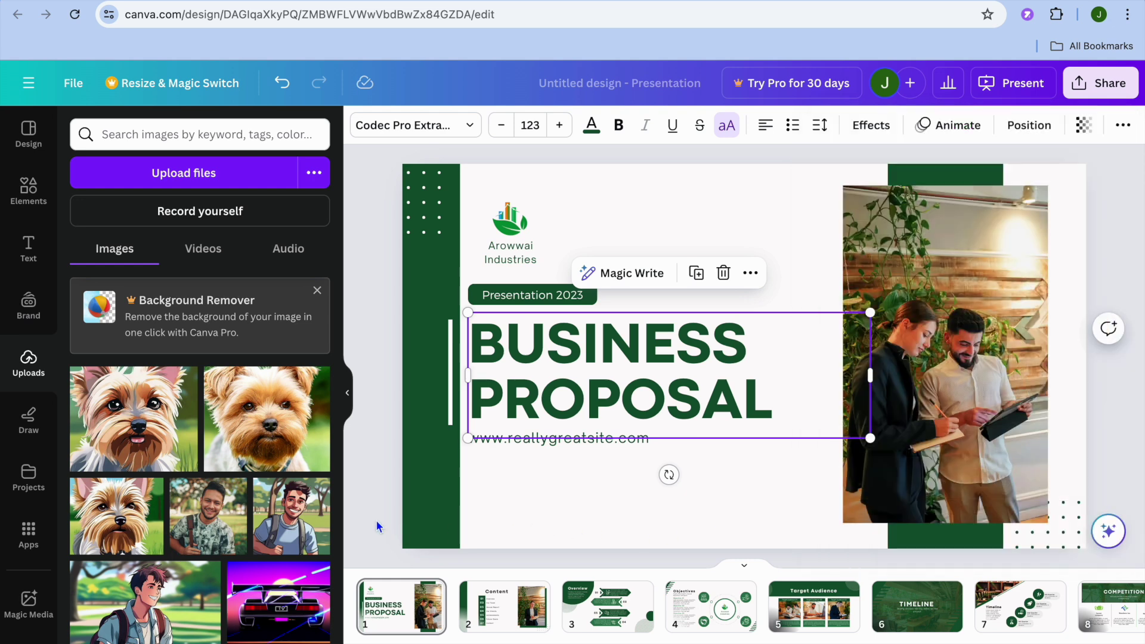
# Step: Add the uploaded audio recording from Jun 20, 2024, 4:16 AM to the timeline, starting at page 1
pyautogui.click(286, 251)
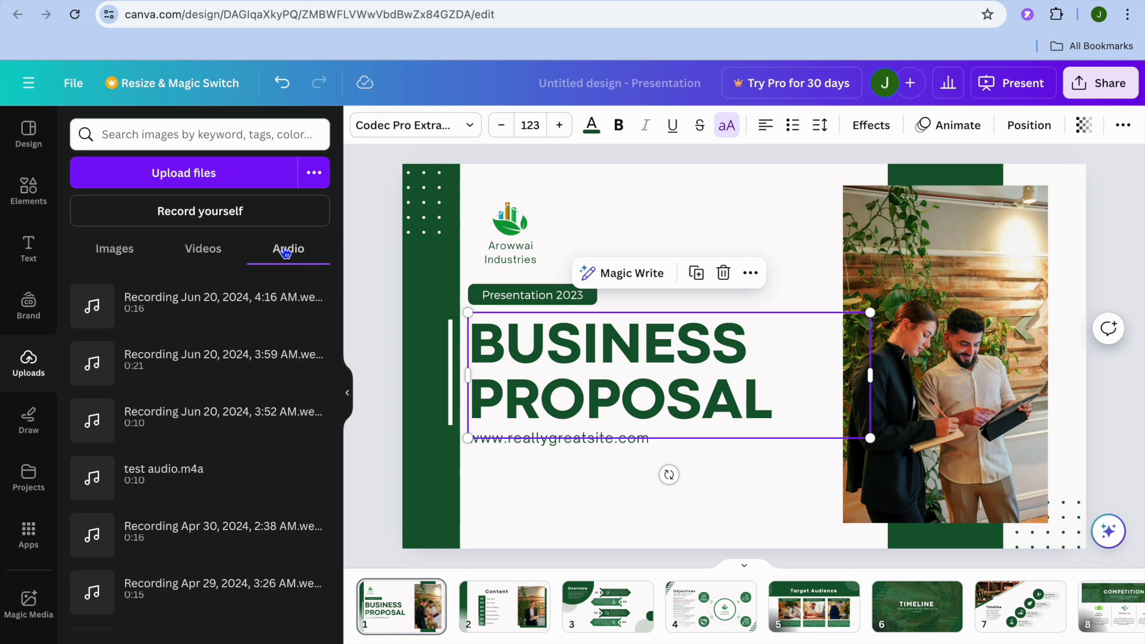
pyautogui.moveTo(206, 313)
pyautogui.hscroll(5, 382, 597)
pyautogui.hscroll(-5, 394, 610)
pyautogui.click(182, 320)
pyautogui.moveTo(182, 321); pyautogui.dragTo(387, 614)
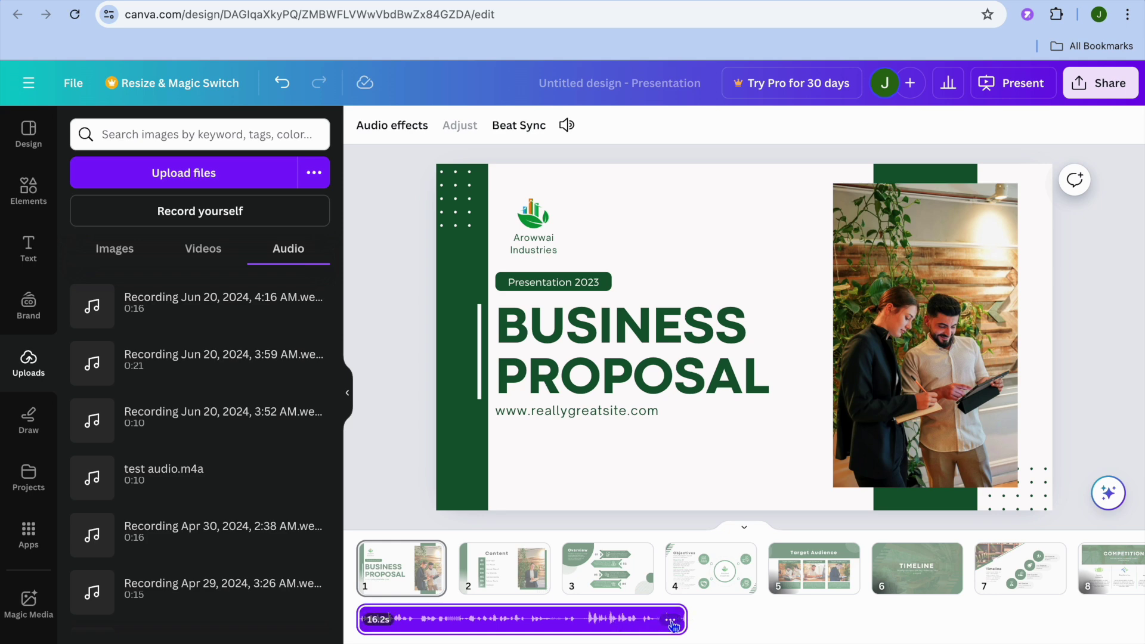
pyautogui.click(671, 622)
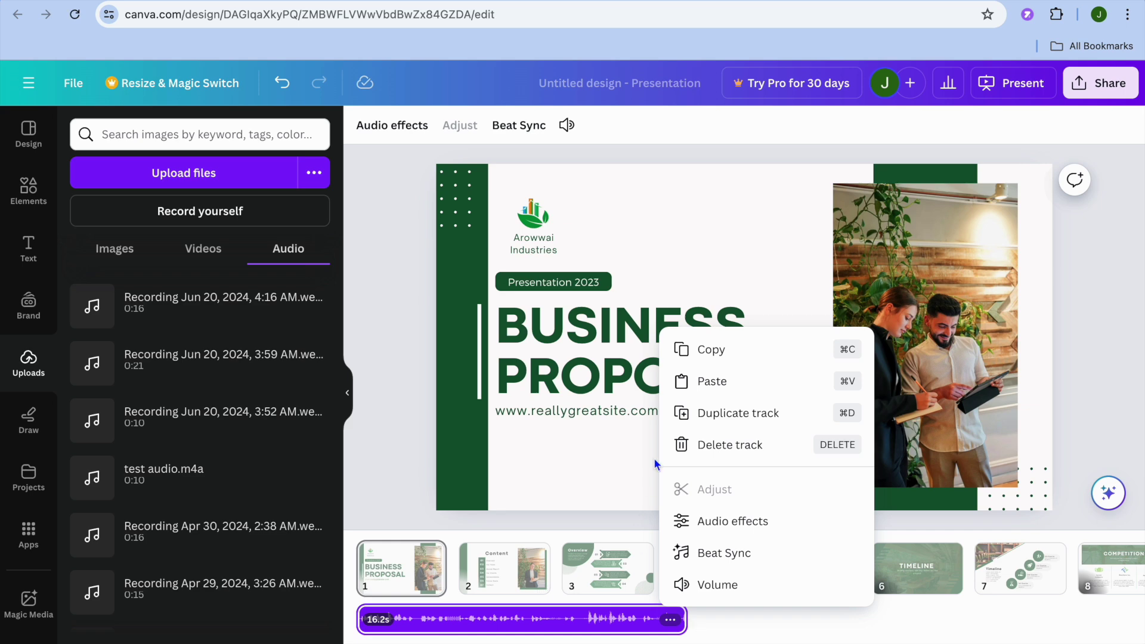
pyautogui.click(410, 423)
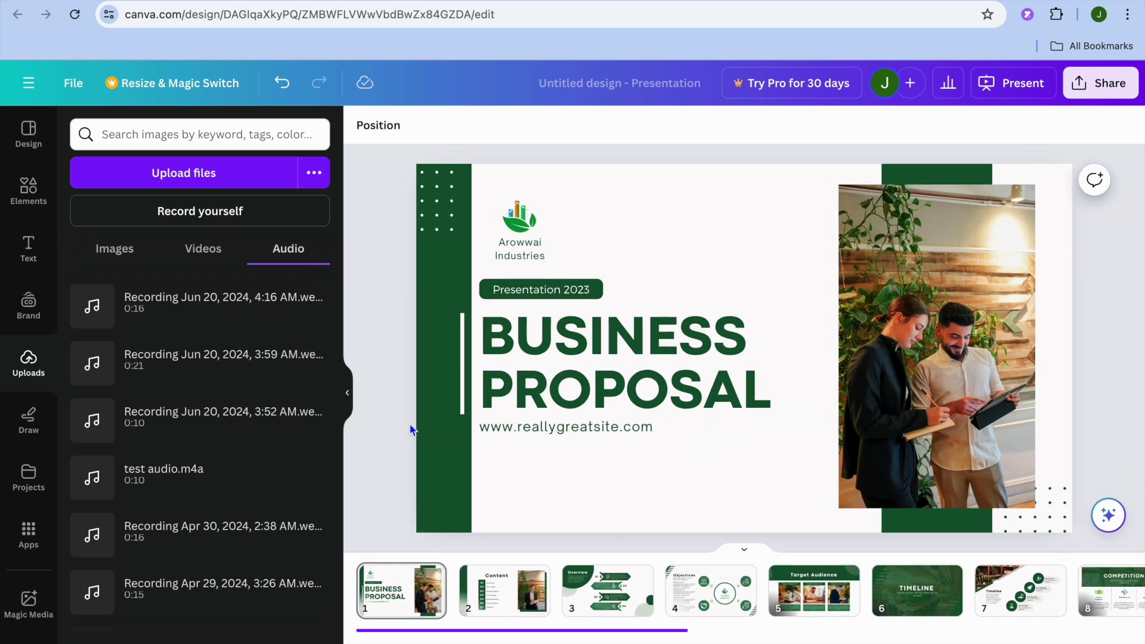
# Step: Choose MP4 Video as the design's download file type and return to the sharing options
pyautogui.click(1088, 94)
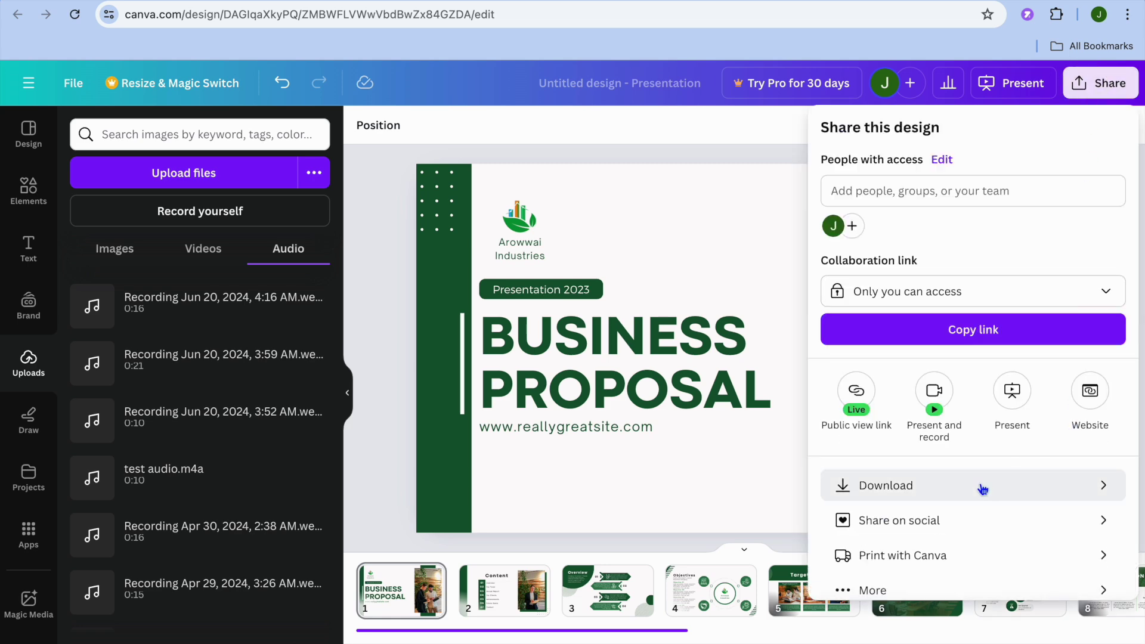
pyautogui.click(910, 486)
pyautogui.click(1104, 194)
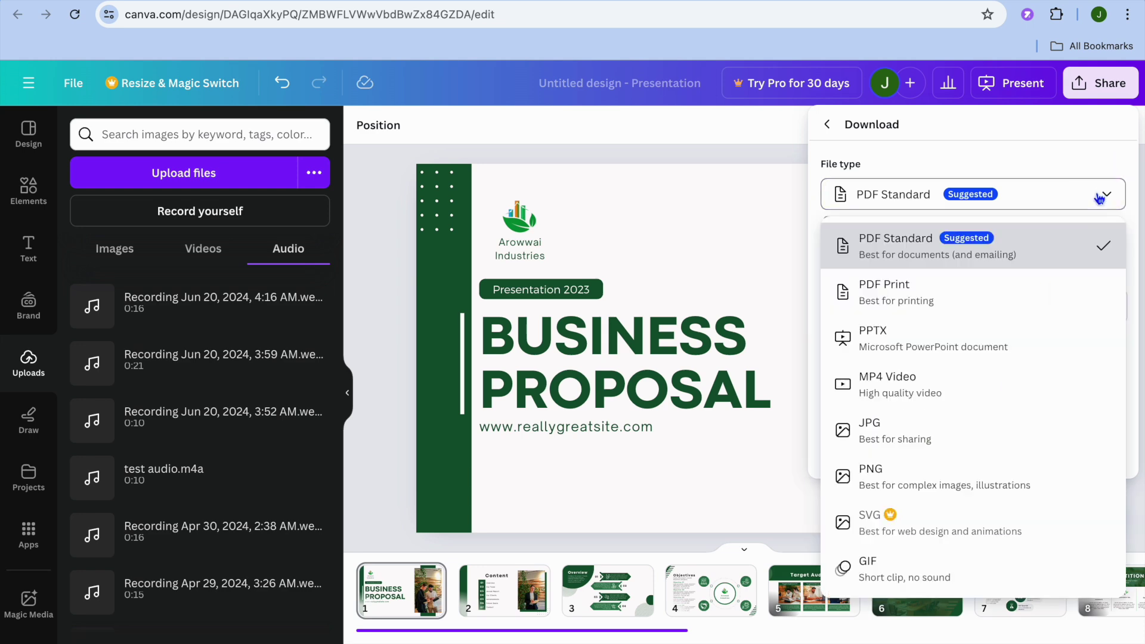
pyautogui.click(988, 403)
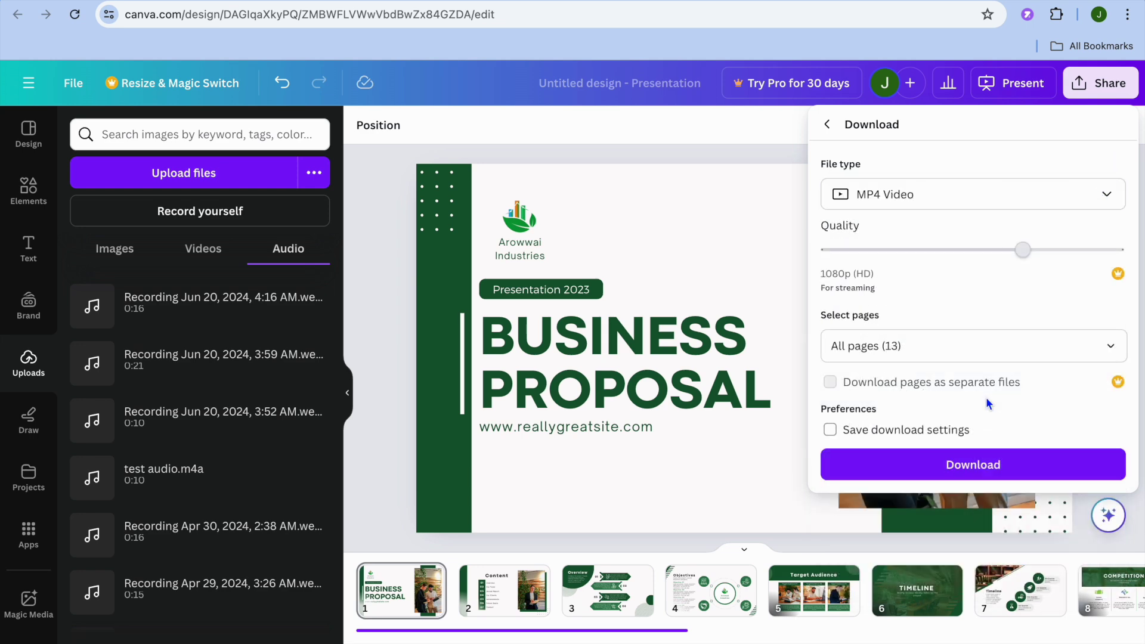
pyautogui.click(1100, 197)
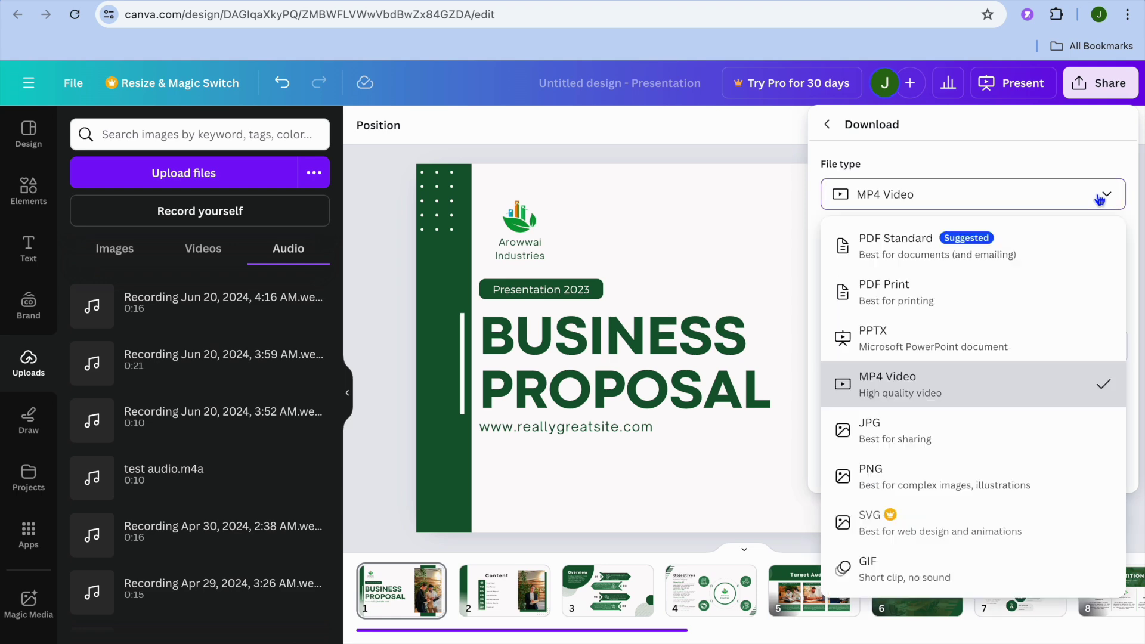
pyautogui.click(829, 125)
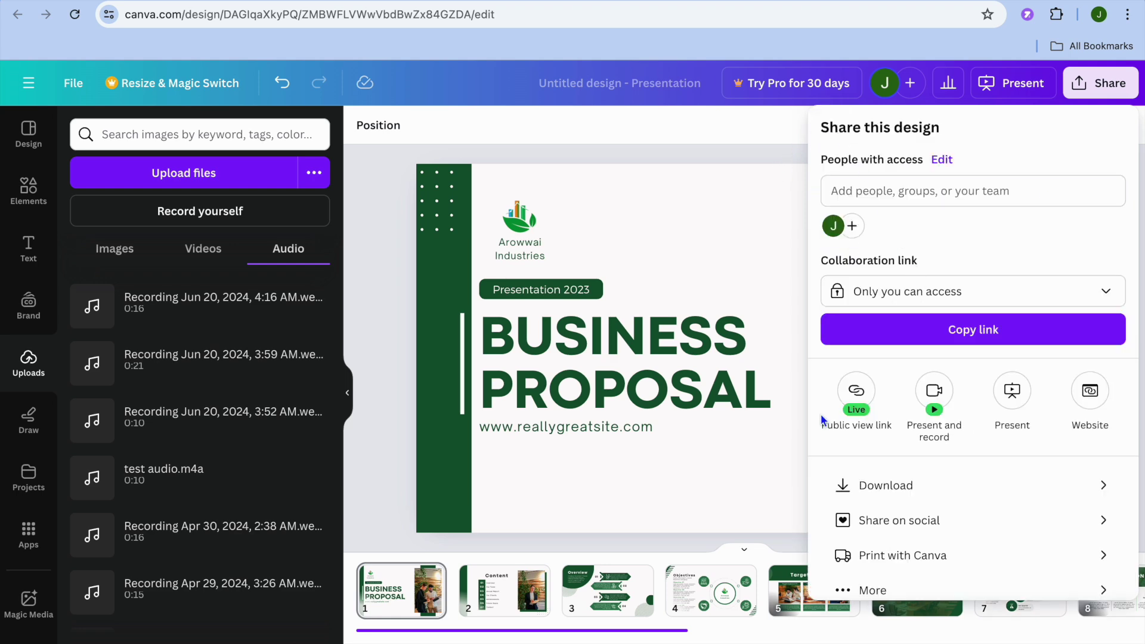
# Step: Copy the recording's public view link and play the recording from it in a new browser tab
pyautogui.click(853, 398)
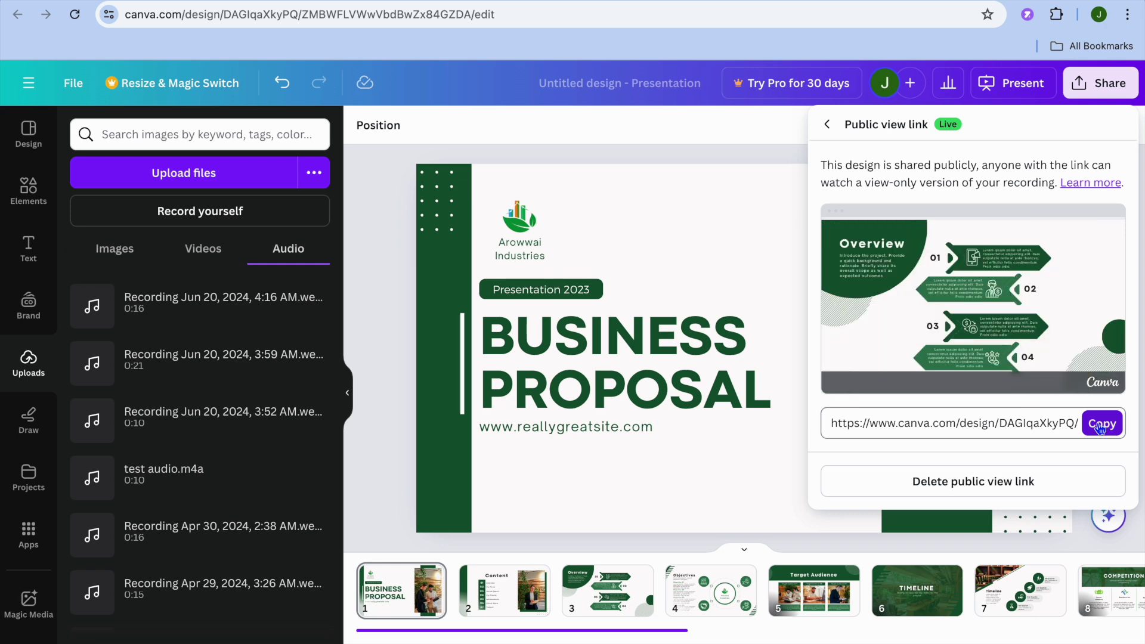
pyautogui.click(1100, 425)
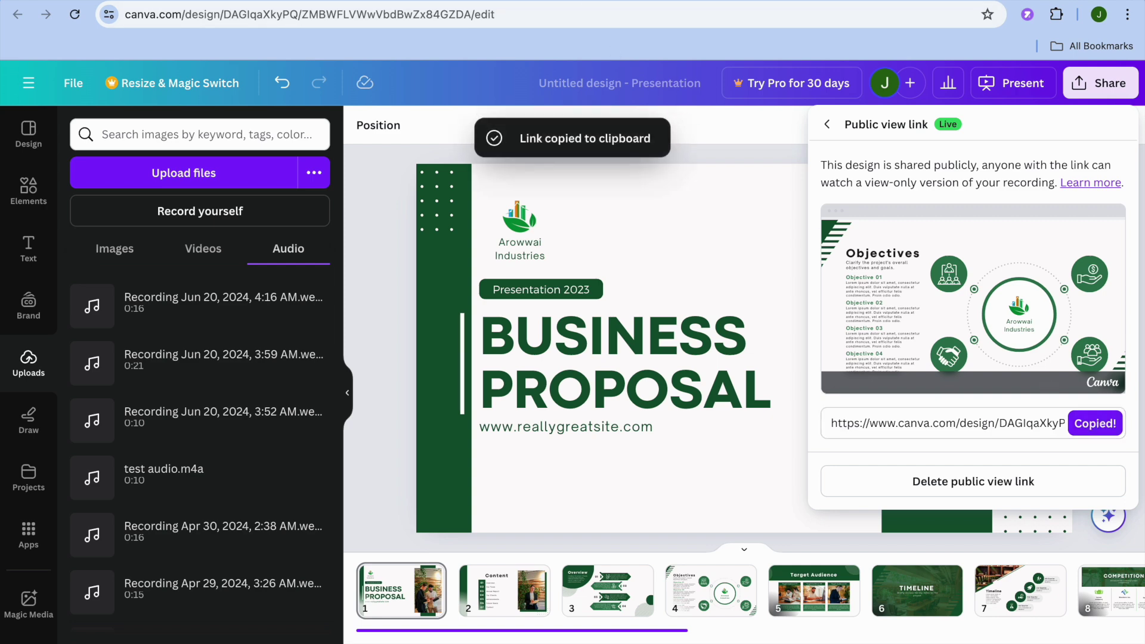
pyautogui.hotkey('ctrl', 't')
pyautogui.rightClick(573, 11)
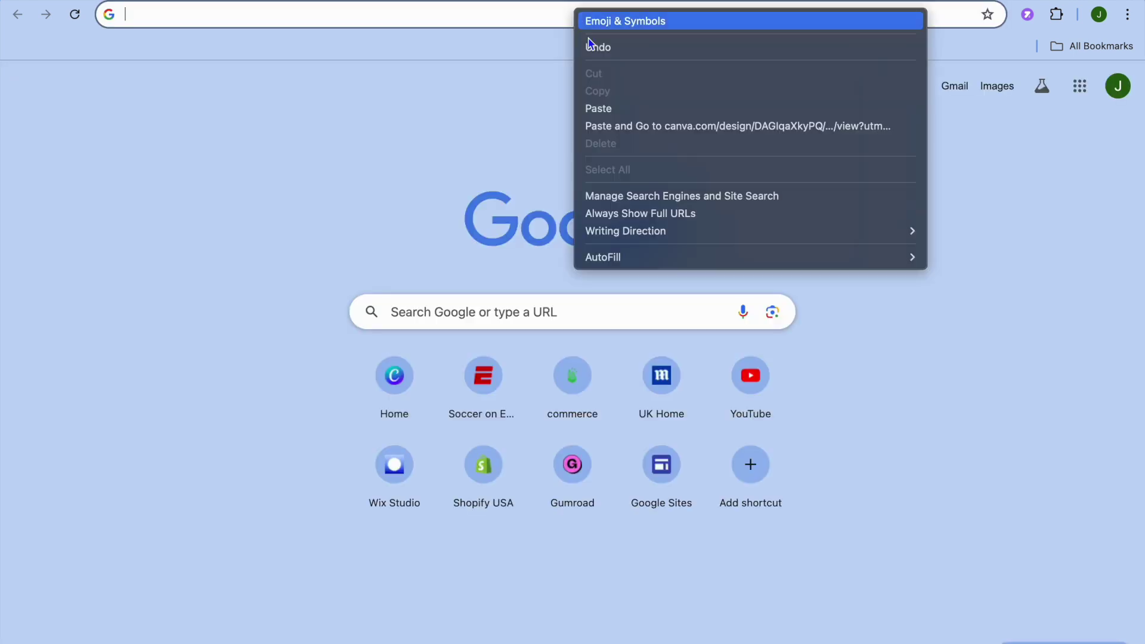
pyautogui.click(632, 126)
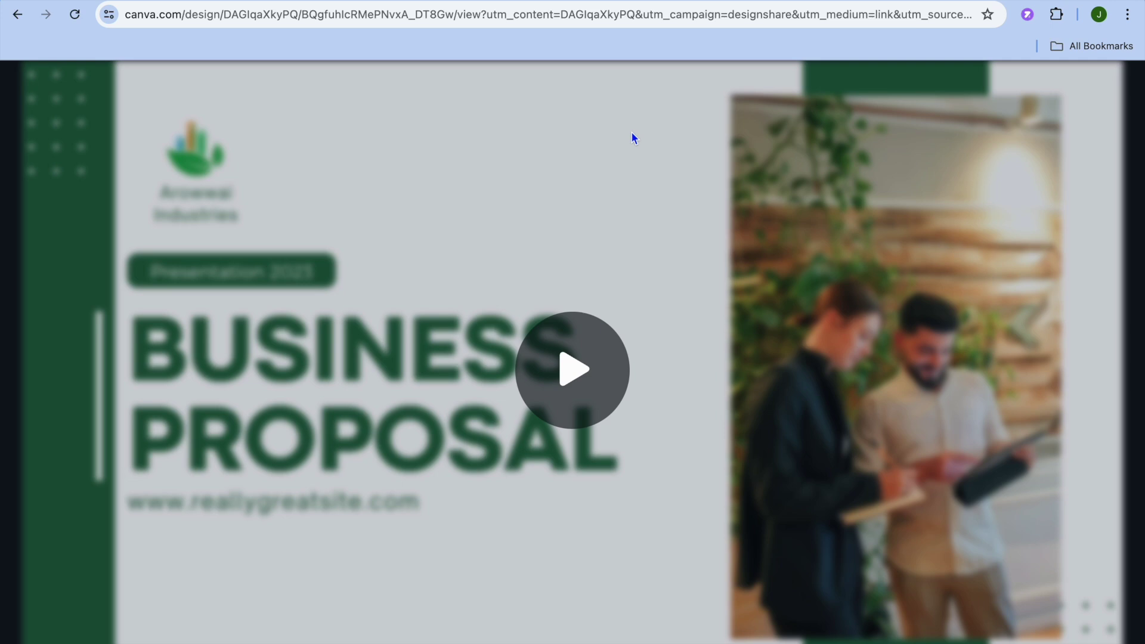
pyautogui.click(593, 367)
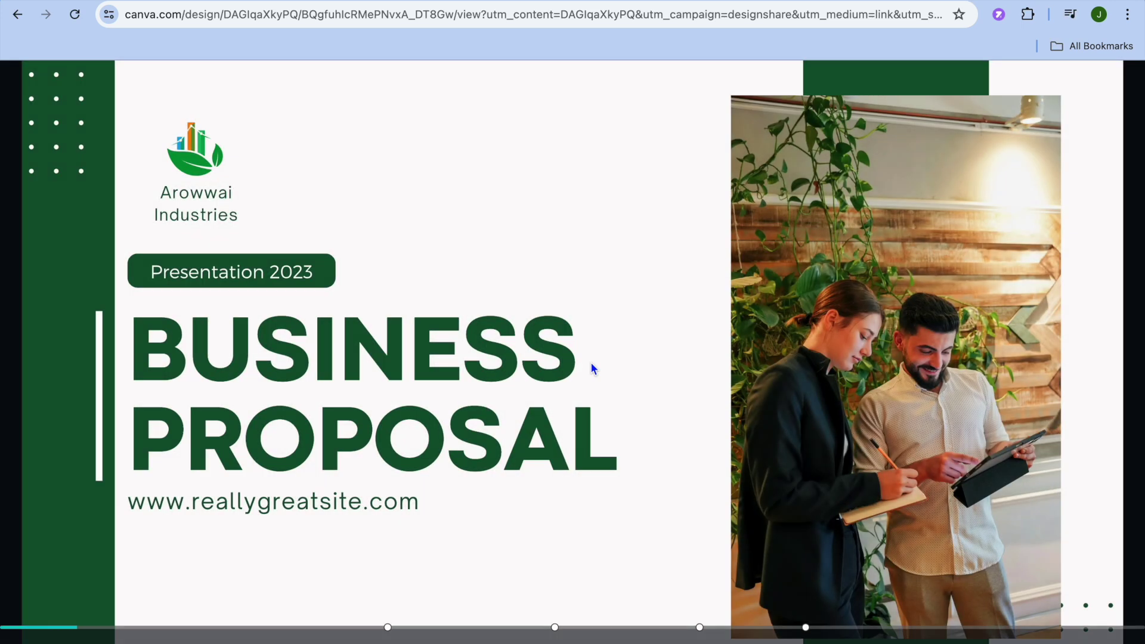